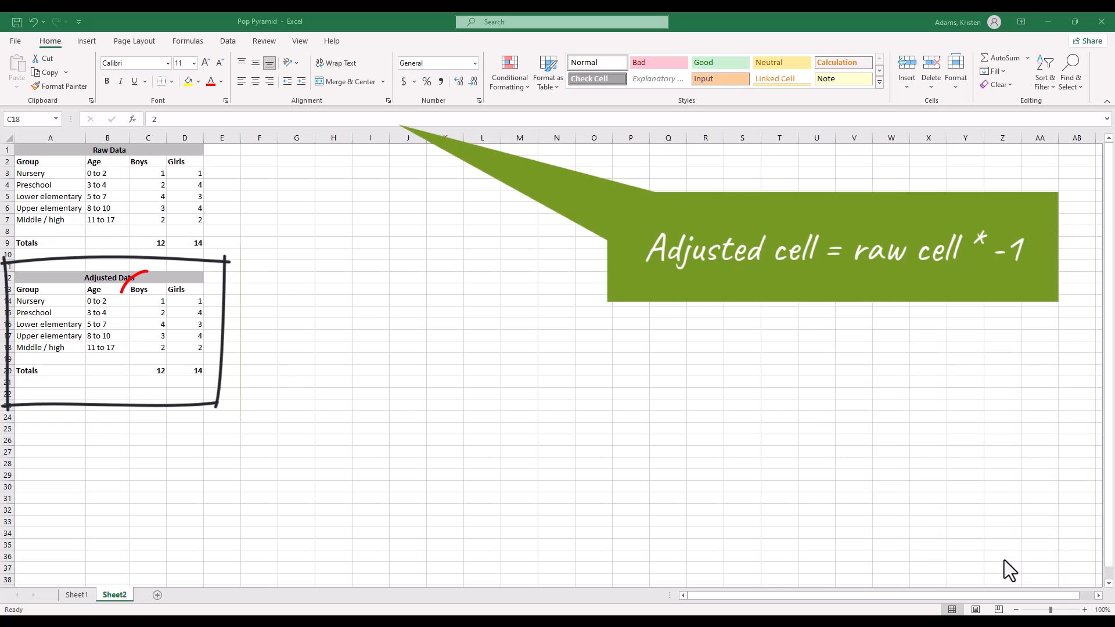
# Enter the formula =C3*-1 in the adjusted Nursery boys cell C14 and fill it down through C18.
pyautogui.click(147, 303)
pyautogui.click(171, 119)
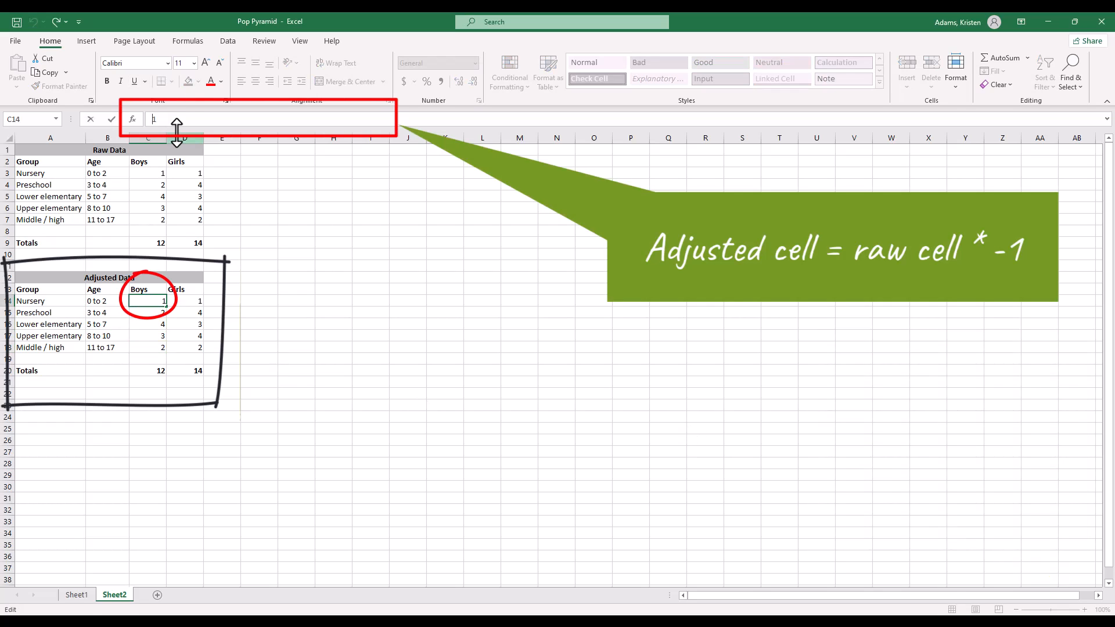
pyautogui.write('=')
pyautogui.press('BackSpace')
pyautogui.click(148, 172)
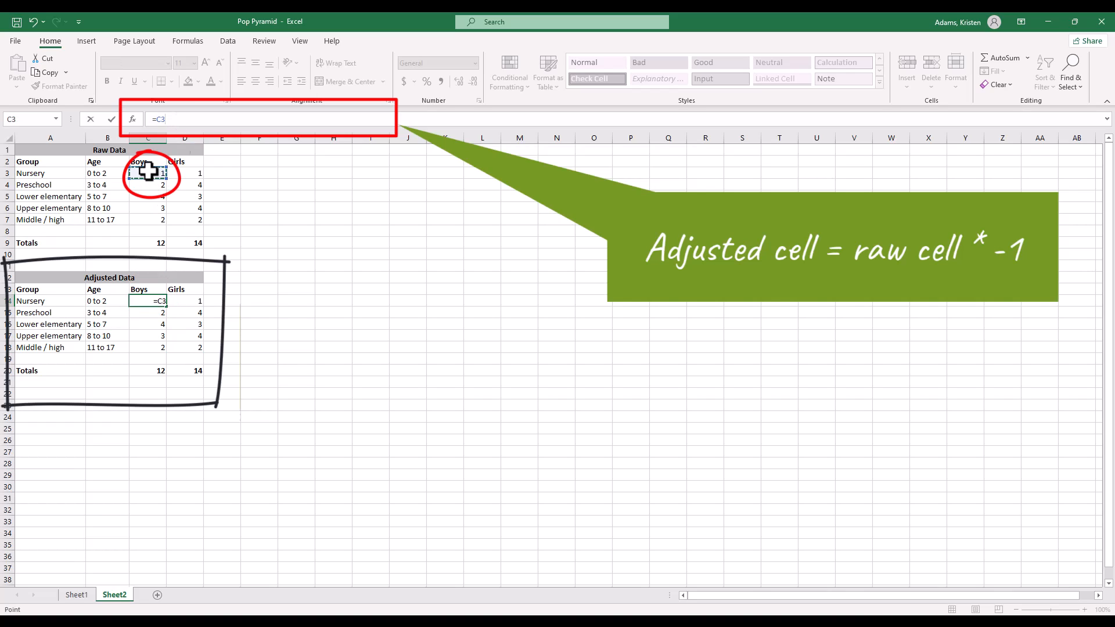
pyautogui.write('*-1')
pyautogui.hotkey('ctrl', 'Return')
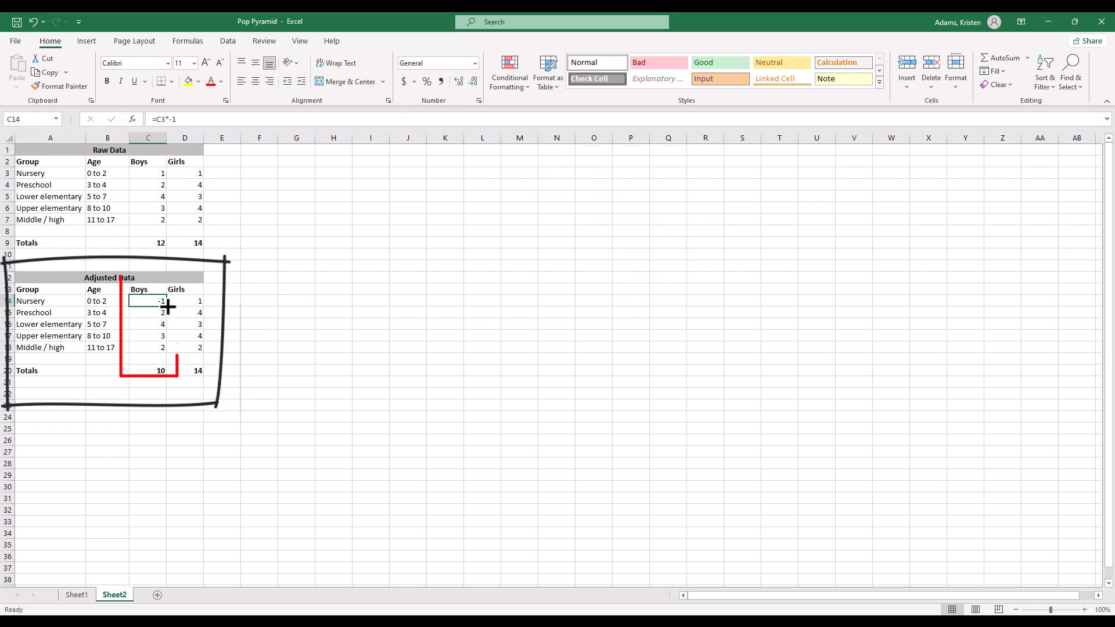
pyautogui.moveTo(167, 306); pyautogui.dragTo(166, 352)
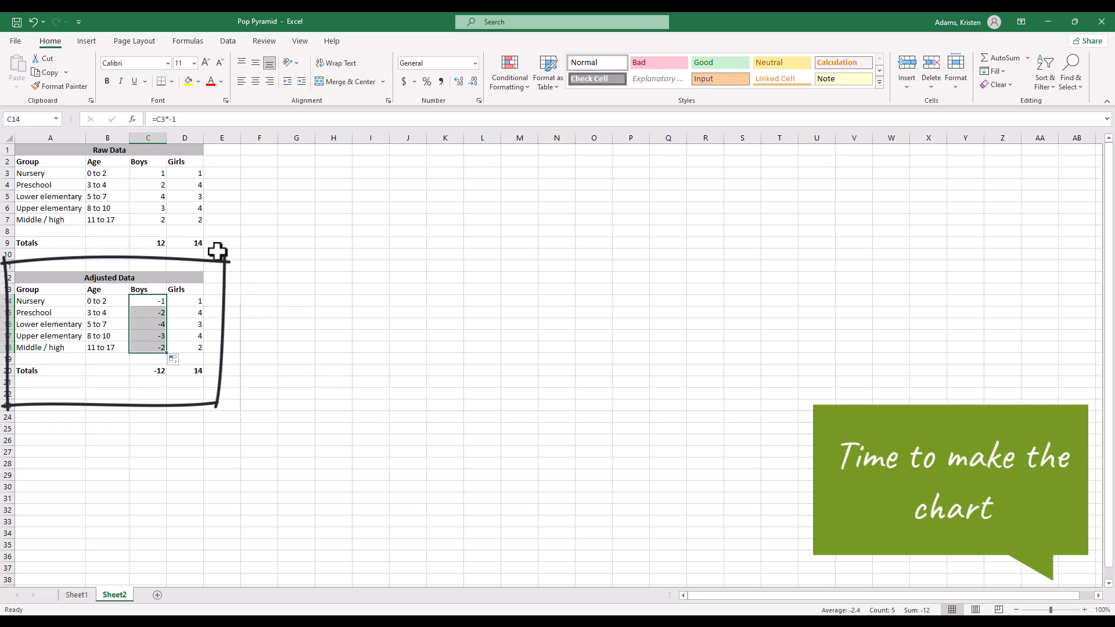
# Insert a 2-D stacked bar chart from the adjusted boys and girls values in C14:D18.
pyautogui.moveTo(148, 302)
pyautogui.mouseDown()
pyautogui.moveTo(192, 326)
pyautogui.moveTo(199, 346)
pyautogui.mouseUp()
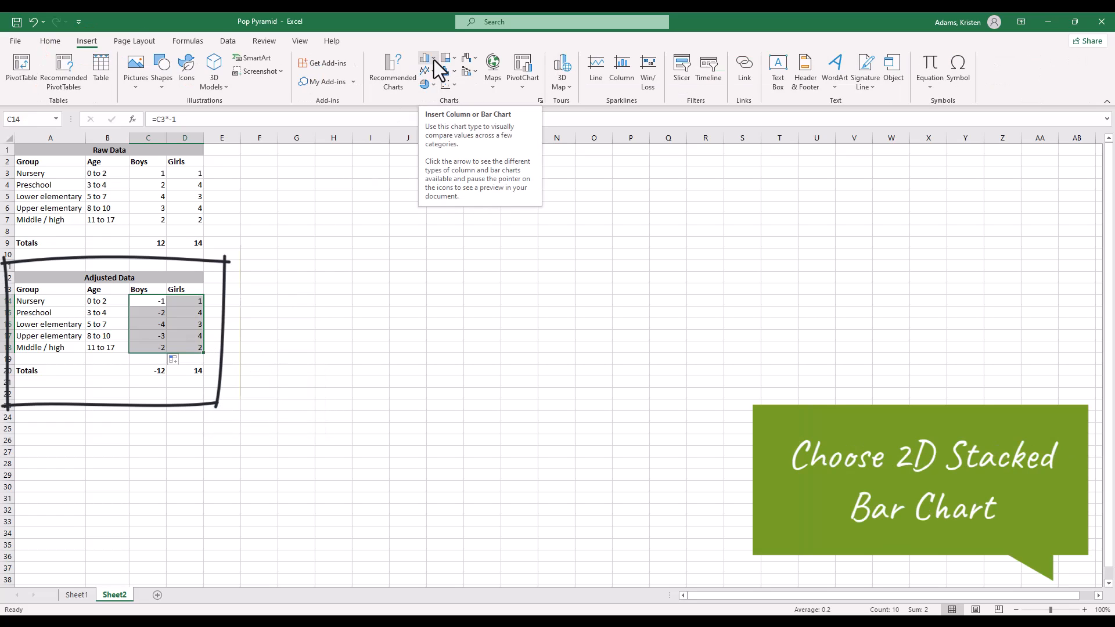
pyautogui.click(434, 59)
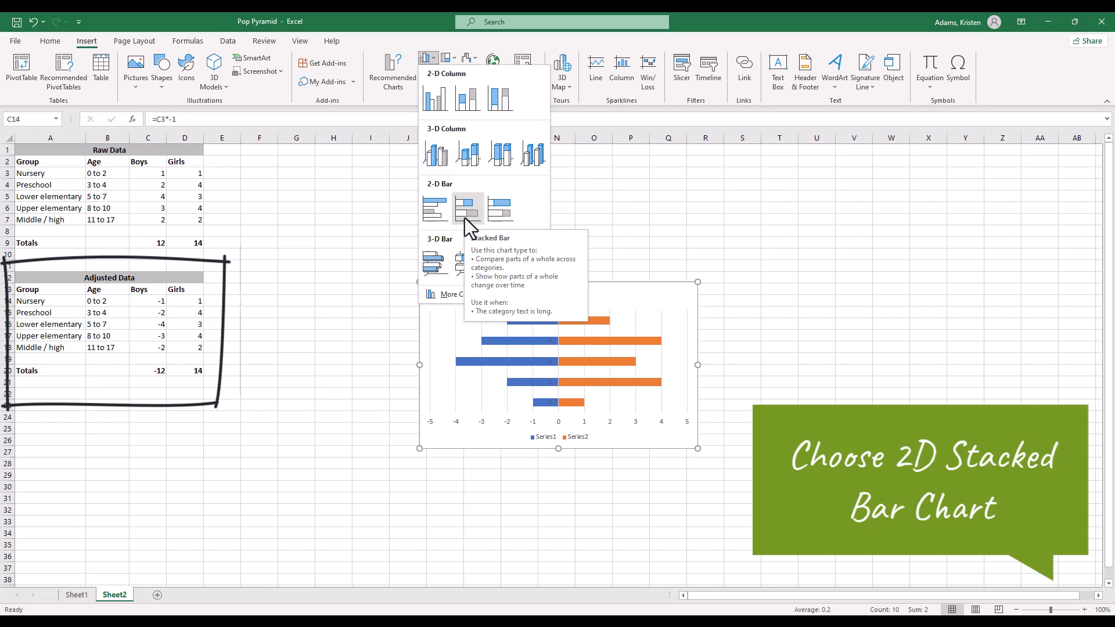
pyautogui.click(465, 220)
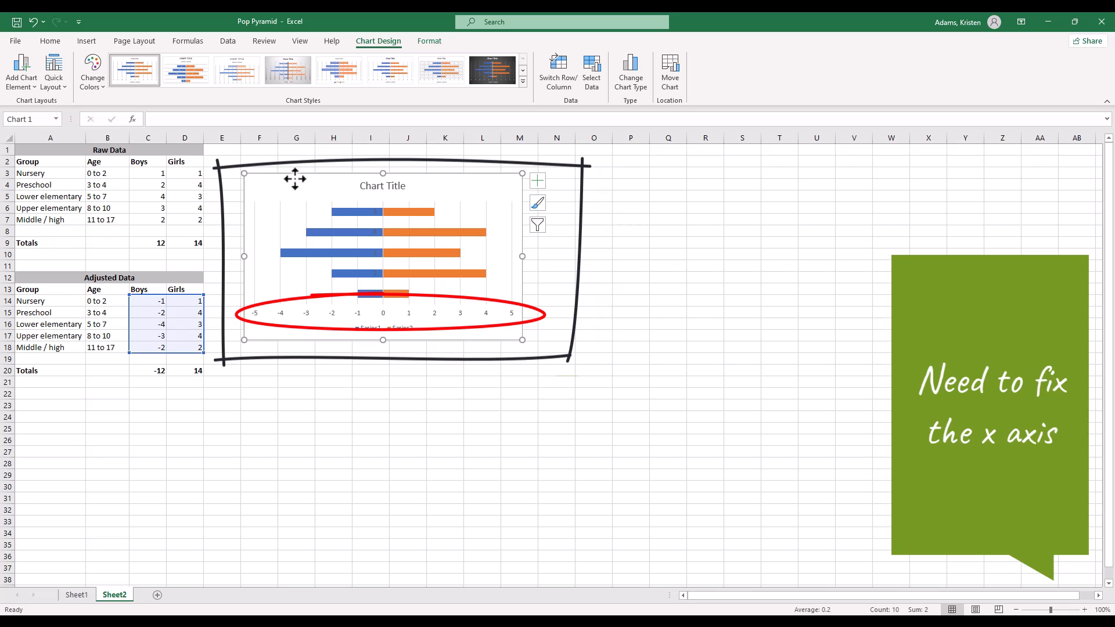
# Apply the custom number format code 0;[Black]0 to the chart's horizontal axis.
pyautogui.click(282, 315)
pyautogui.rightClick(282, 315)
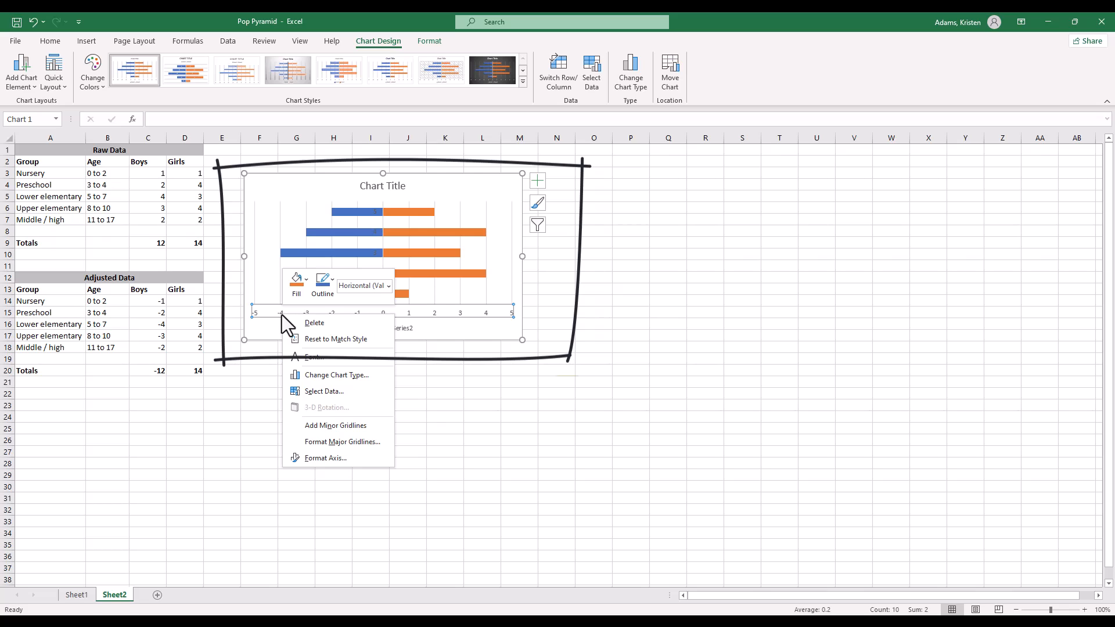
pyautogui.click(376, 463)
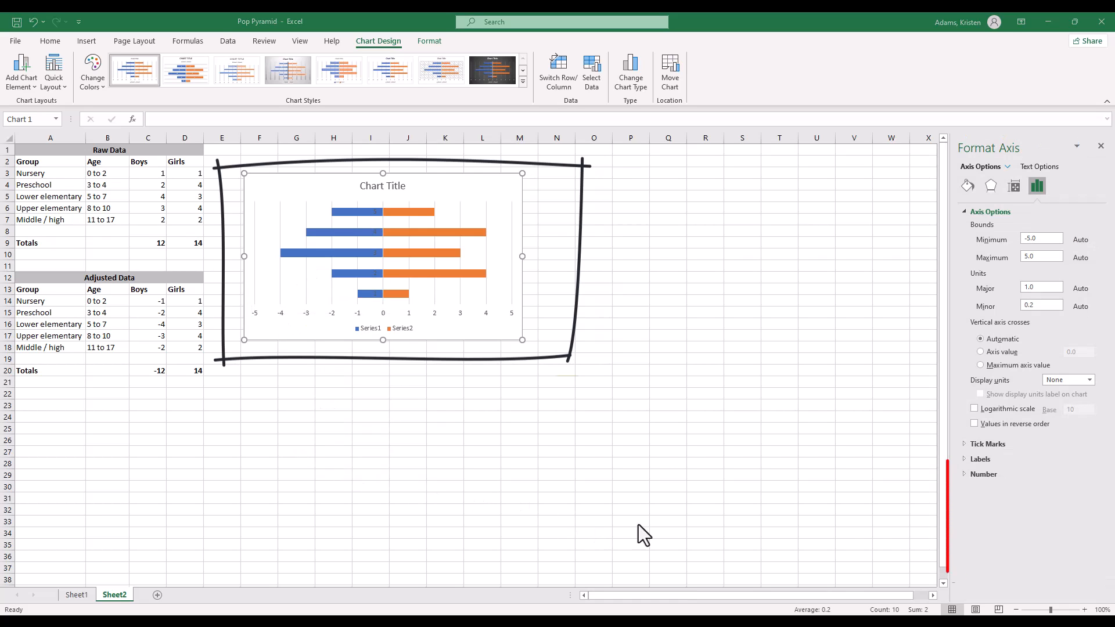
pyautogui.click(965, 474)
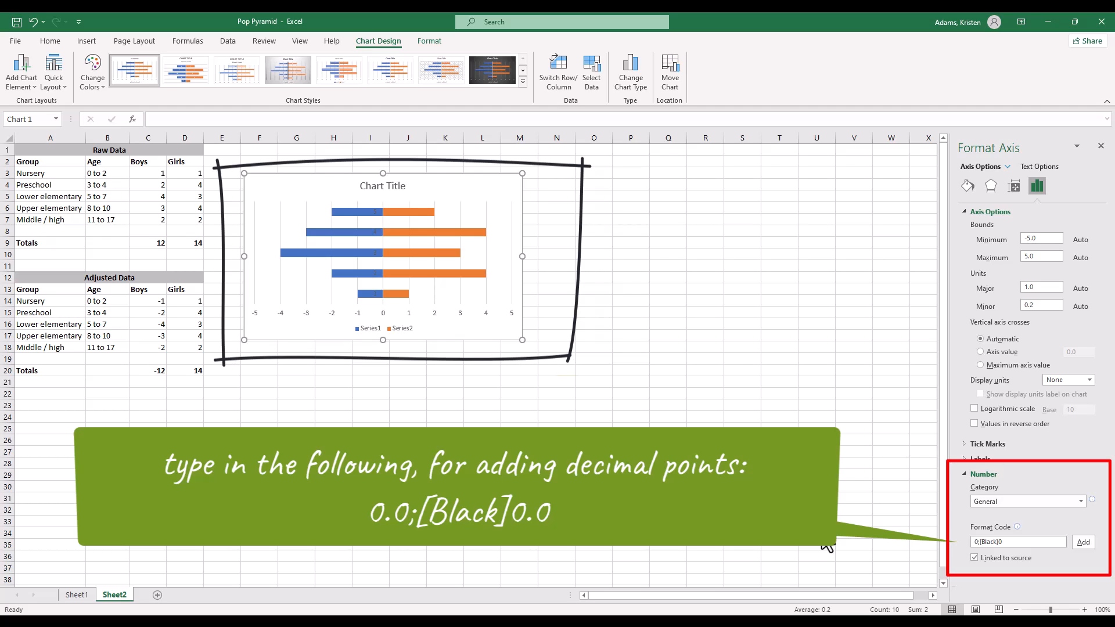
pyautogui.click(1084, 542)
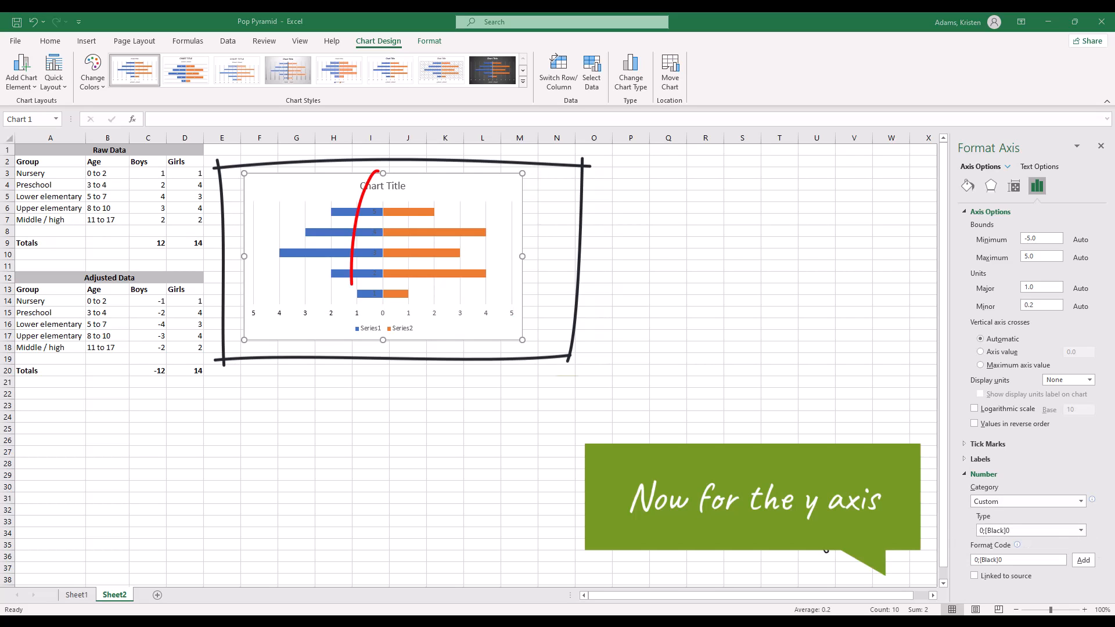
# Set the label position of the chart's vertical axis to Low.
pyautogui.click(376, 295)
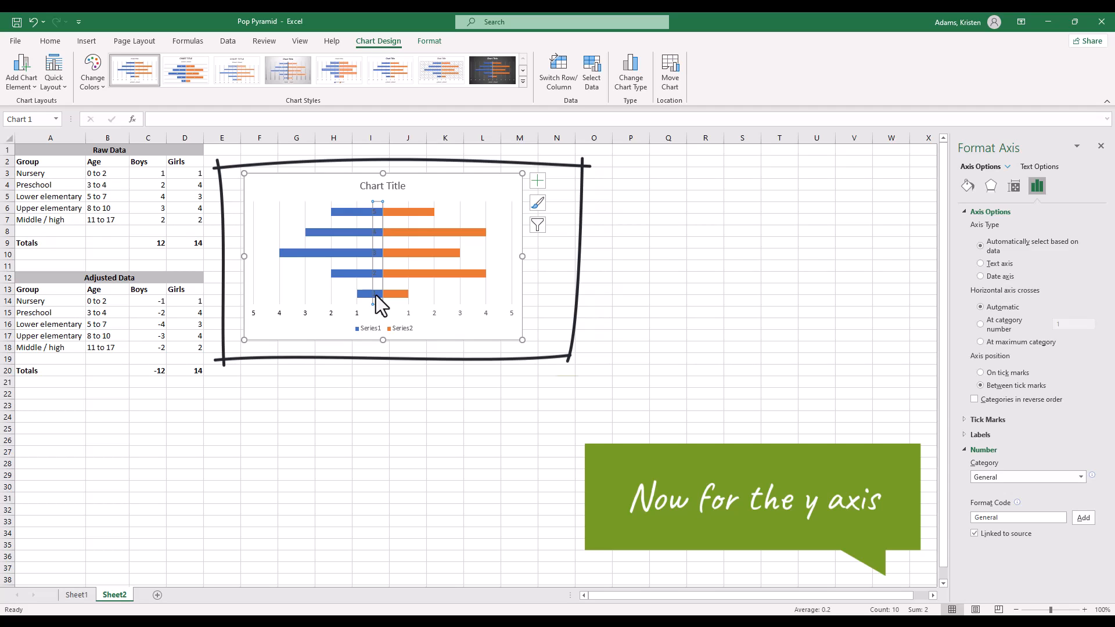
pyautogui.click(964, 435)
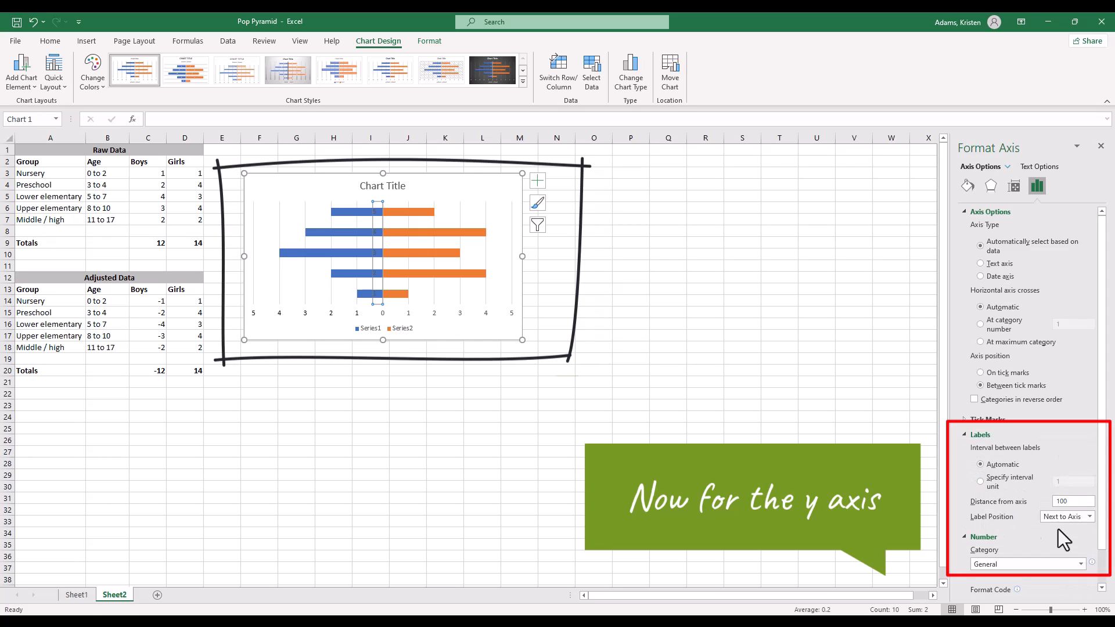
pyautogui.click(1090, 517)
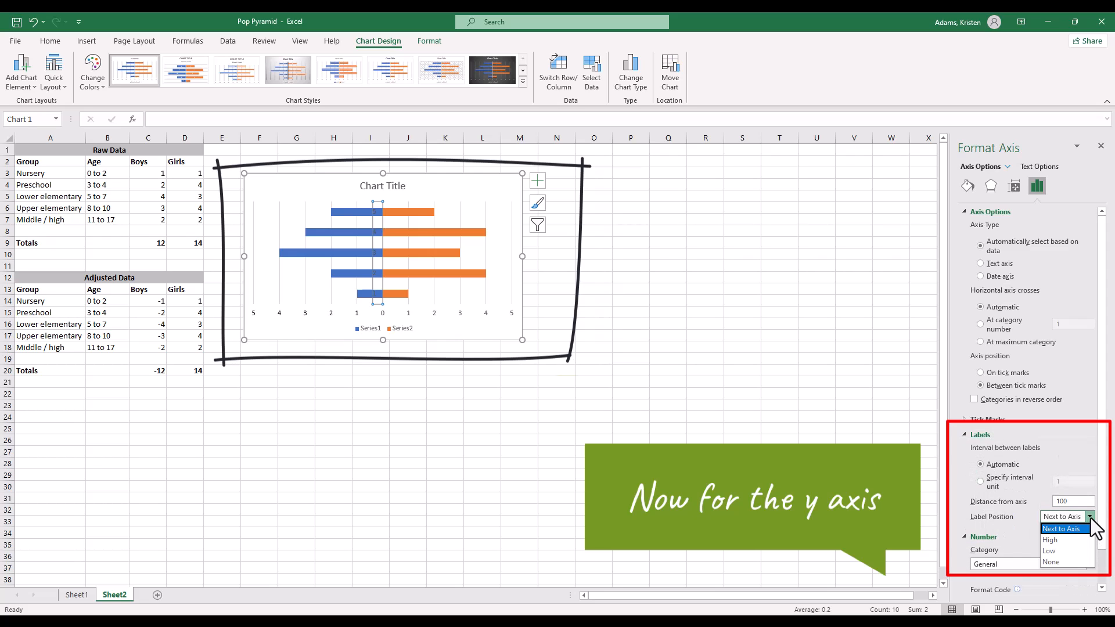
pyautogui.click(1074, 550)
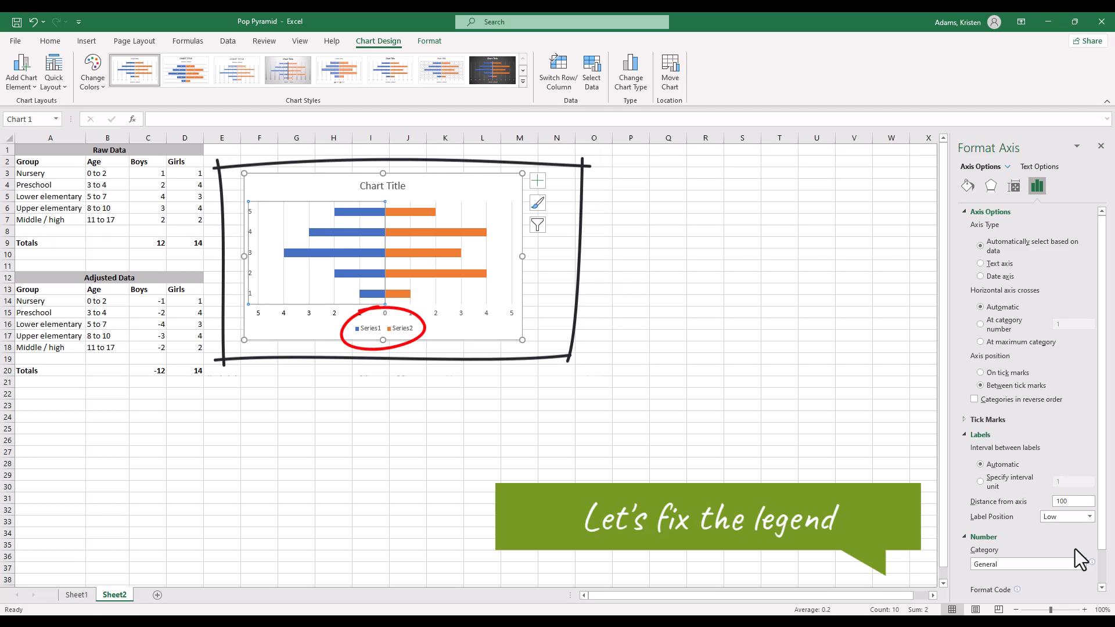
# Name the chart's first series from the Boys header in cell C13 of the adjusted data.
pyautogui.click(364, 331)
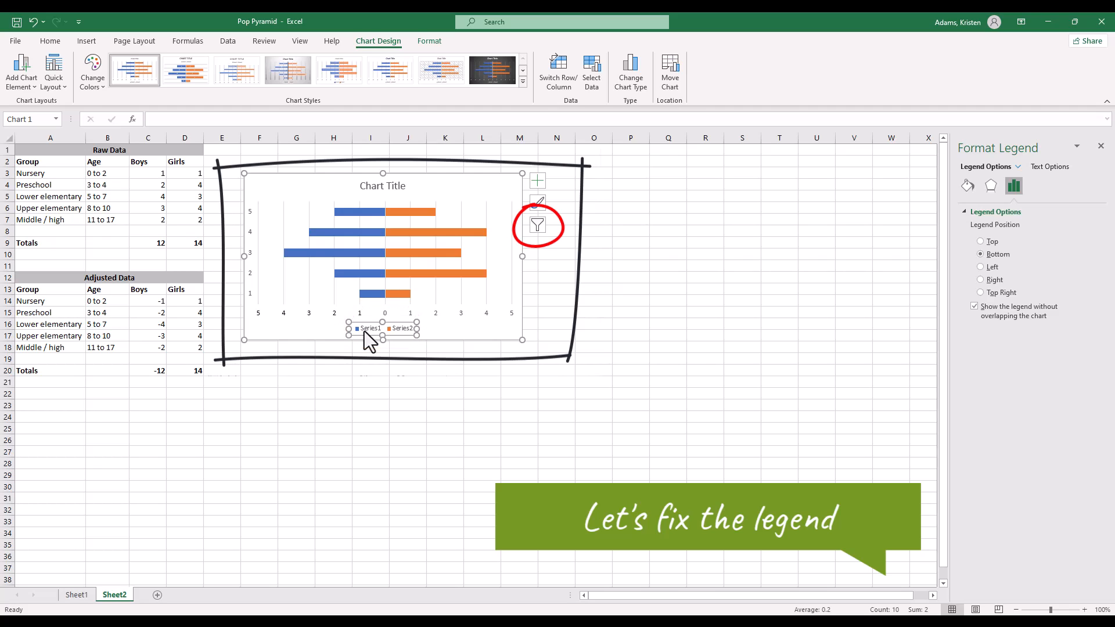
pyautogui.click(537, 226)
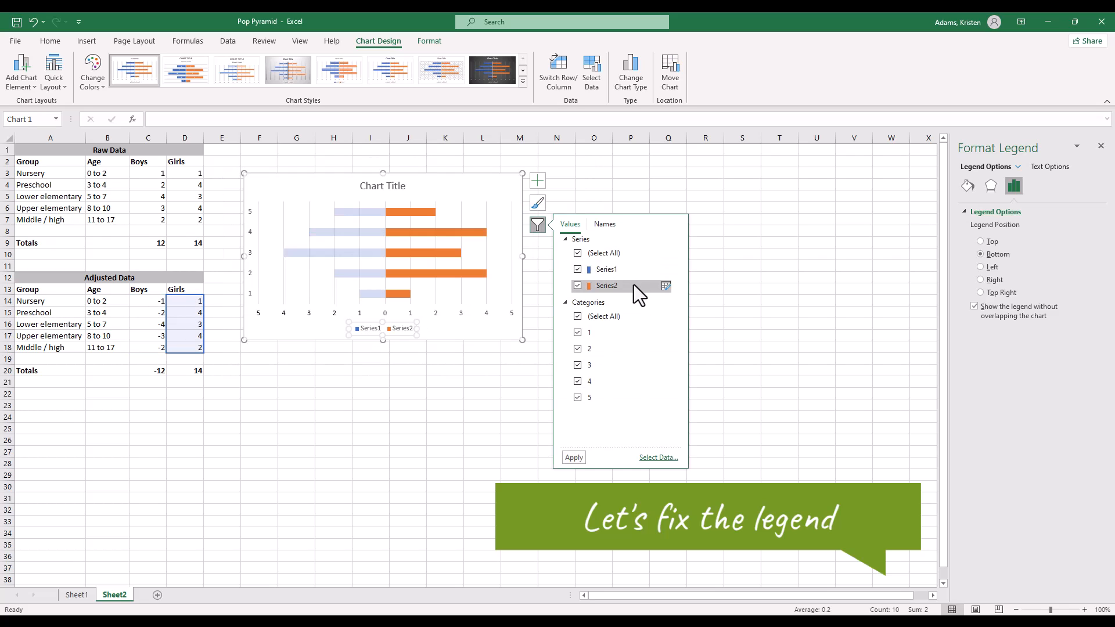
pyautogui.click(666, 270)
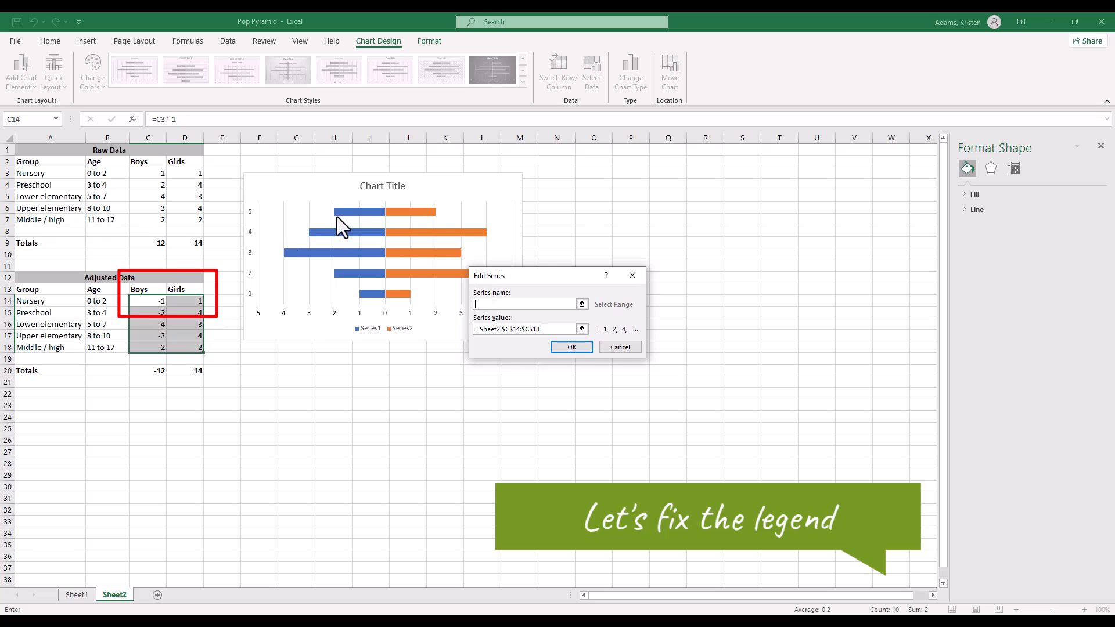
pyautogui.click(141, 288)
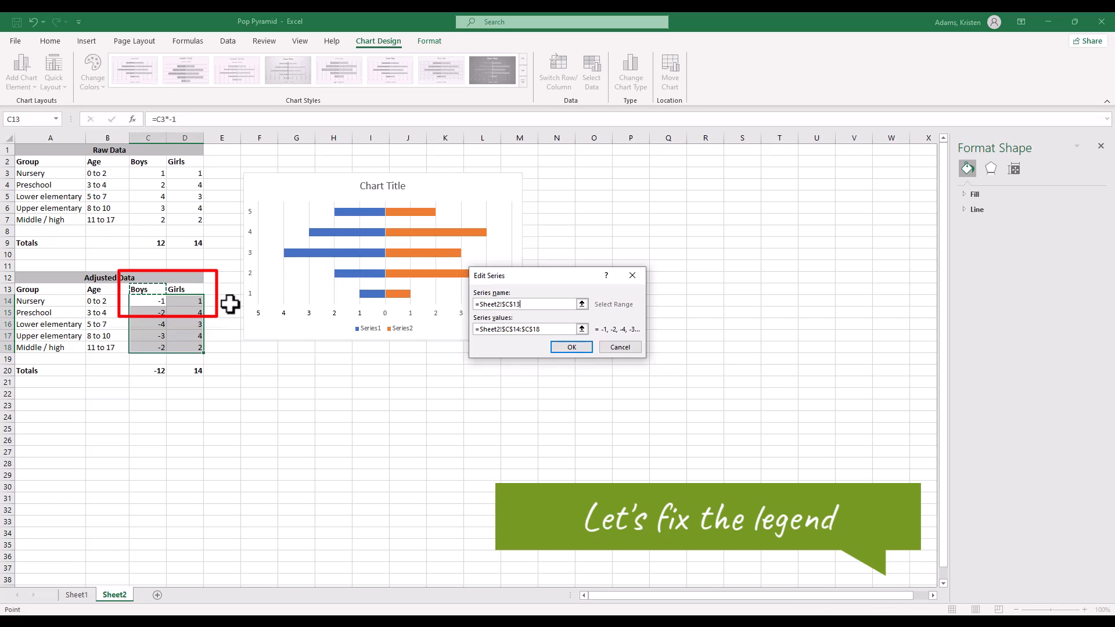
pyautogui.click(585, 349)
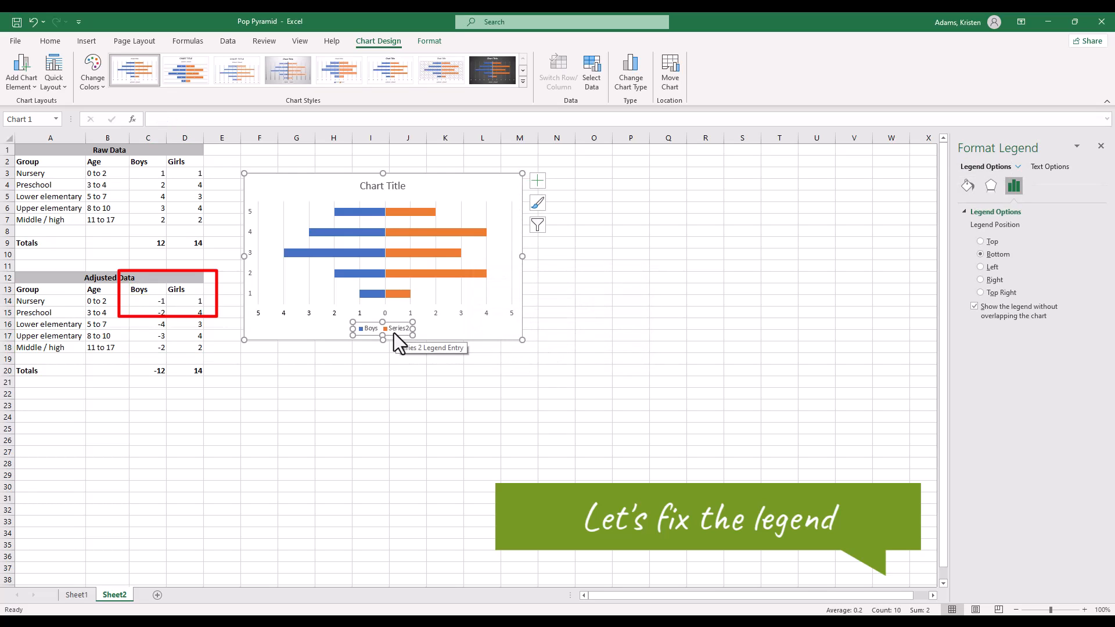
# Name the chart's second series from the Girls header in cell D13 of the adjusted data.
pyautogui.click(538, 228)
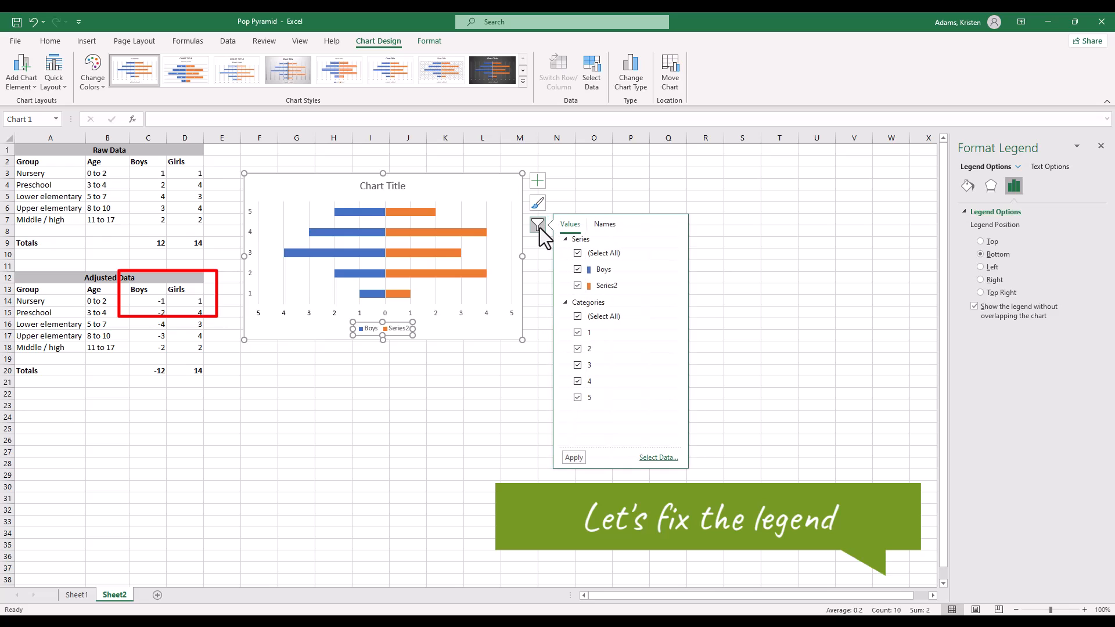
pyautogui.click(666, 289)
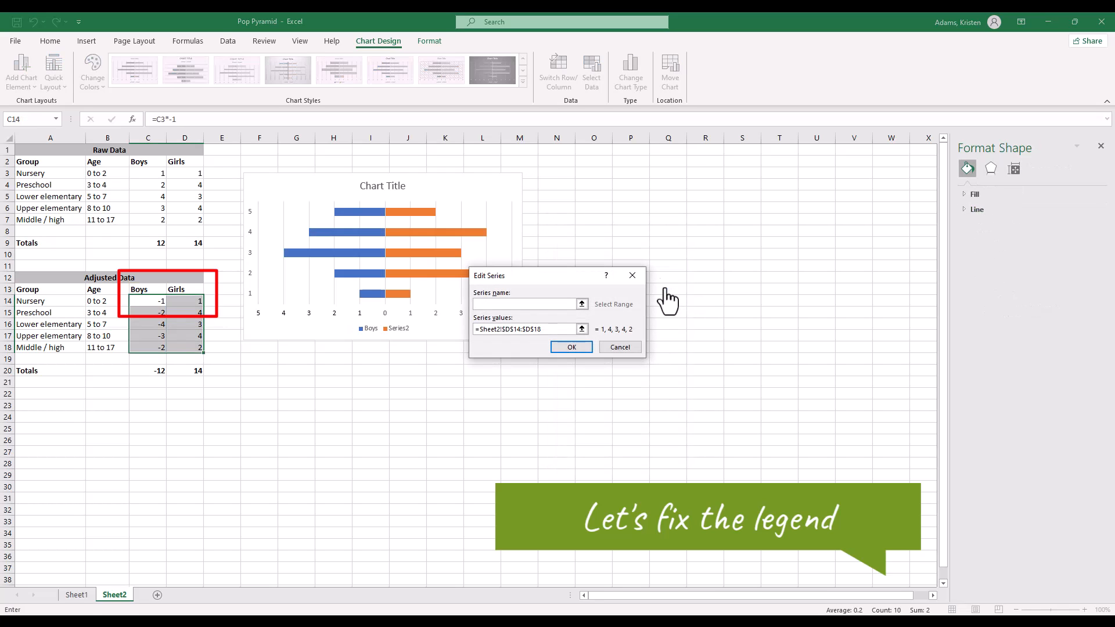
pyautogui.click(182, 291)
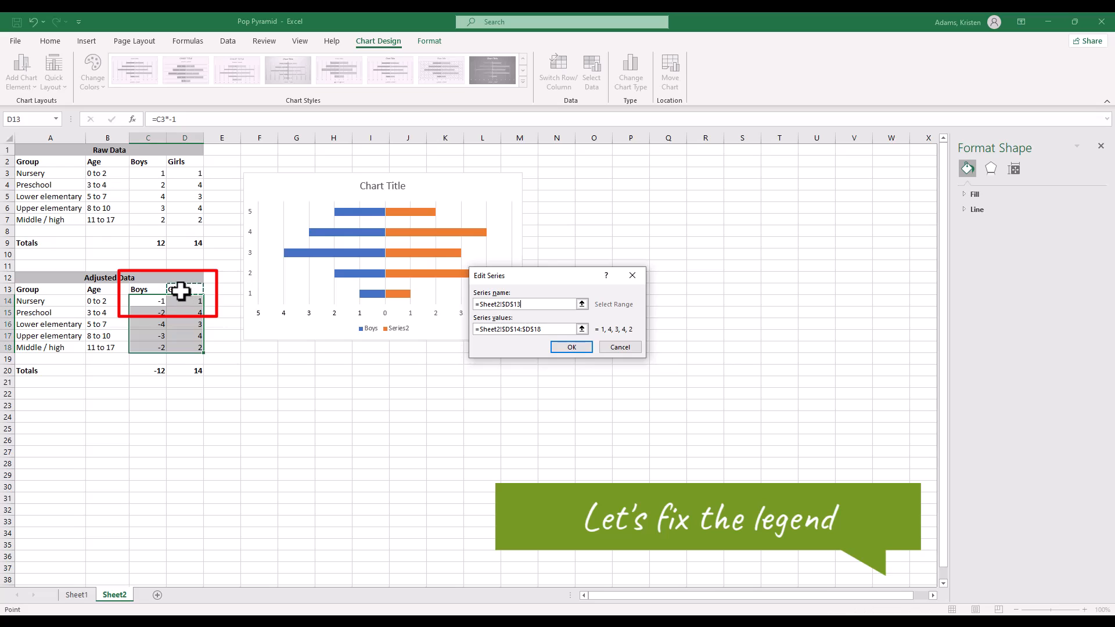
pyautogui.click(577, 349)
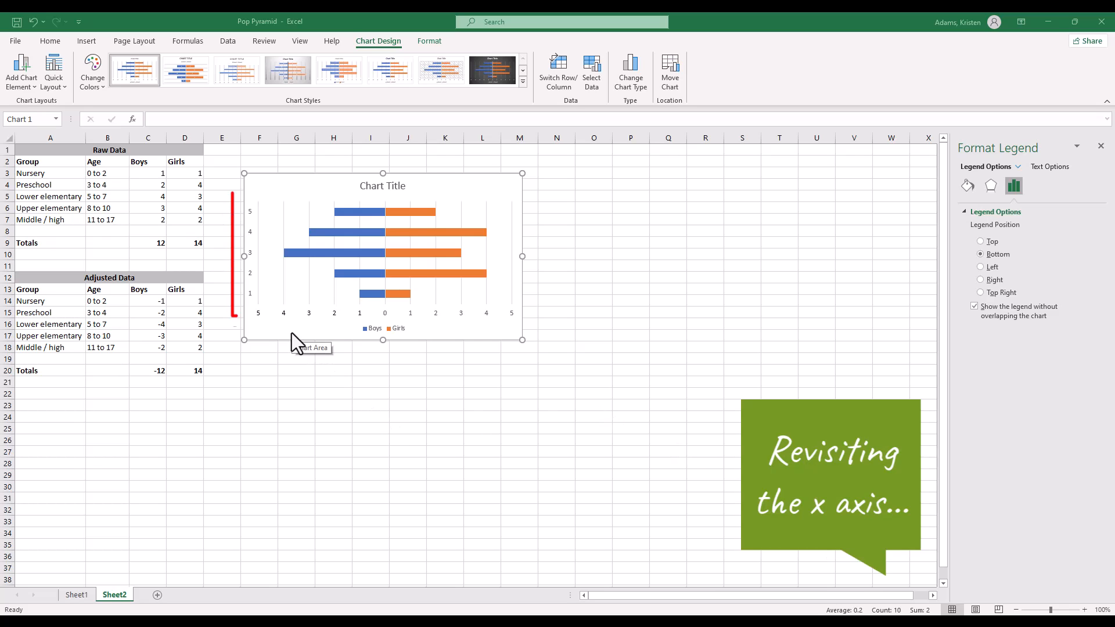
# Set the chart's category axis labels to the age ranges in B14:B18 of the adjusted data.
pyautogui.click(249, 296)
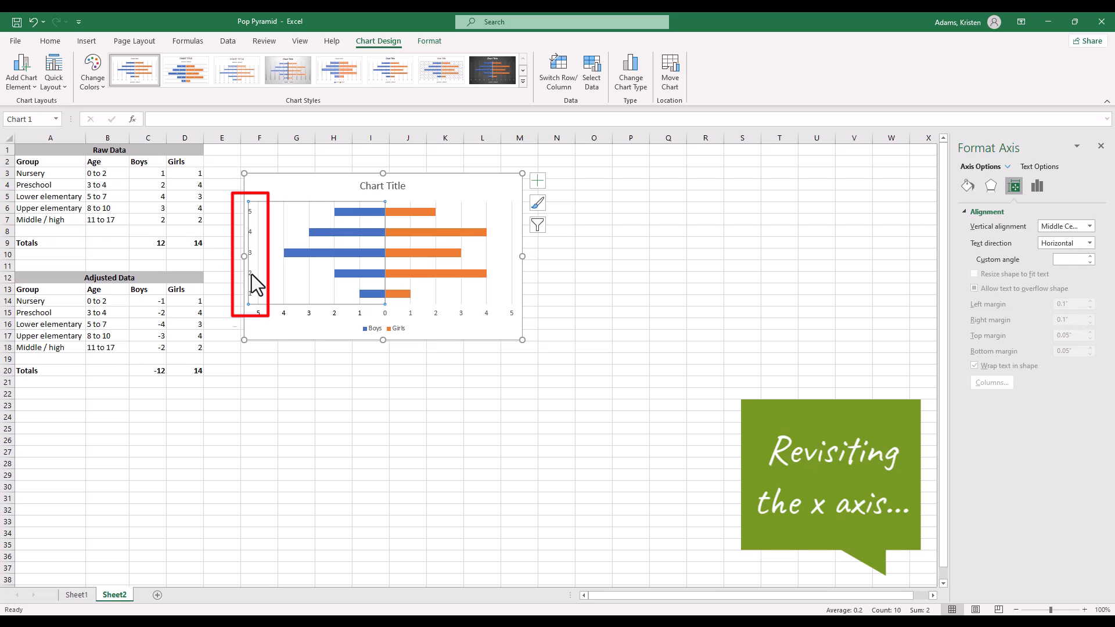
pyautogui.click(540, 227)
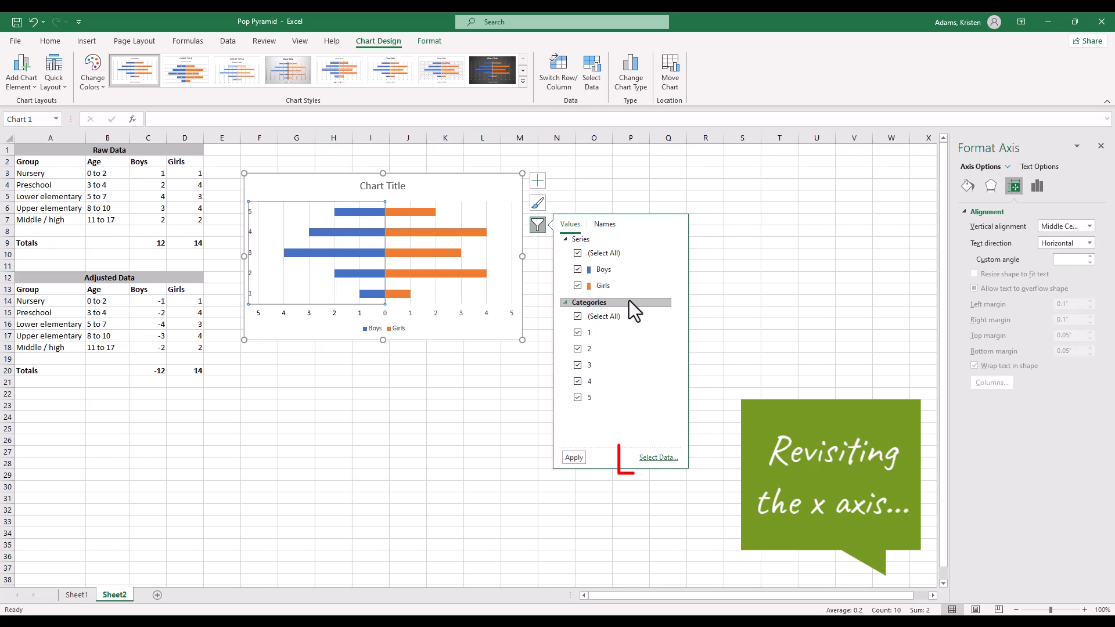
pyautogui.click(657, 459)
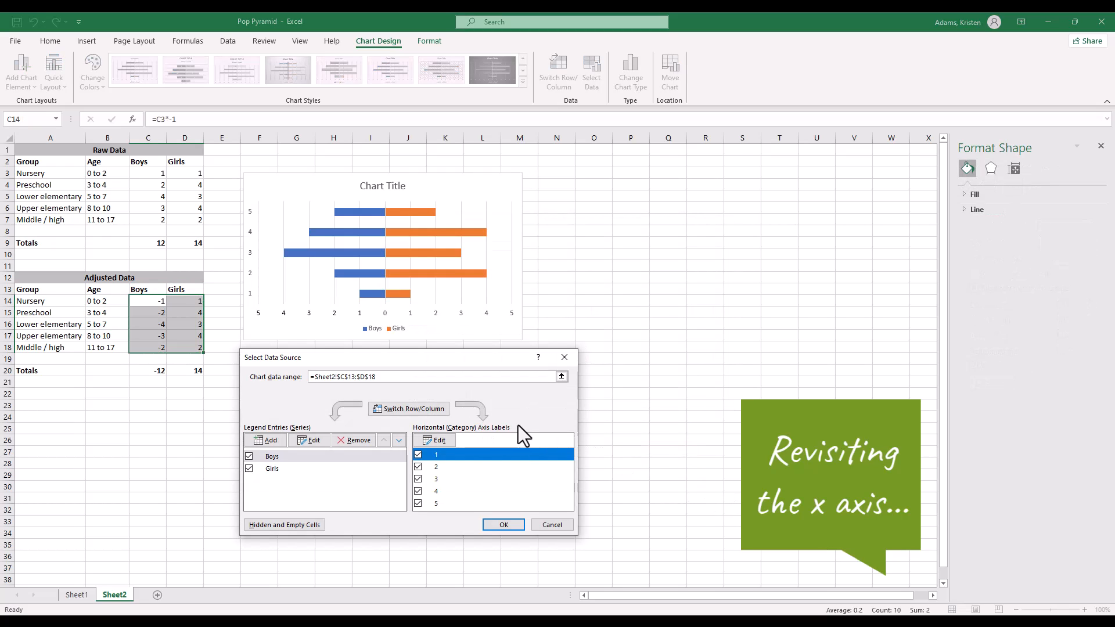
pyautogui.click(434, 440)
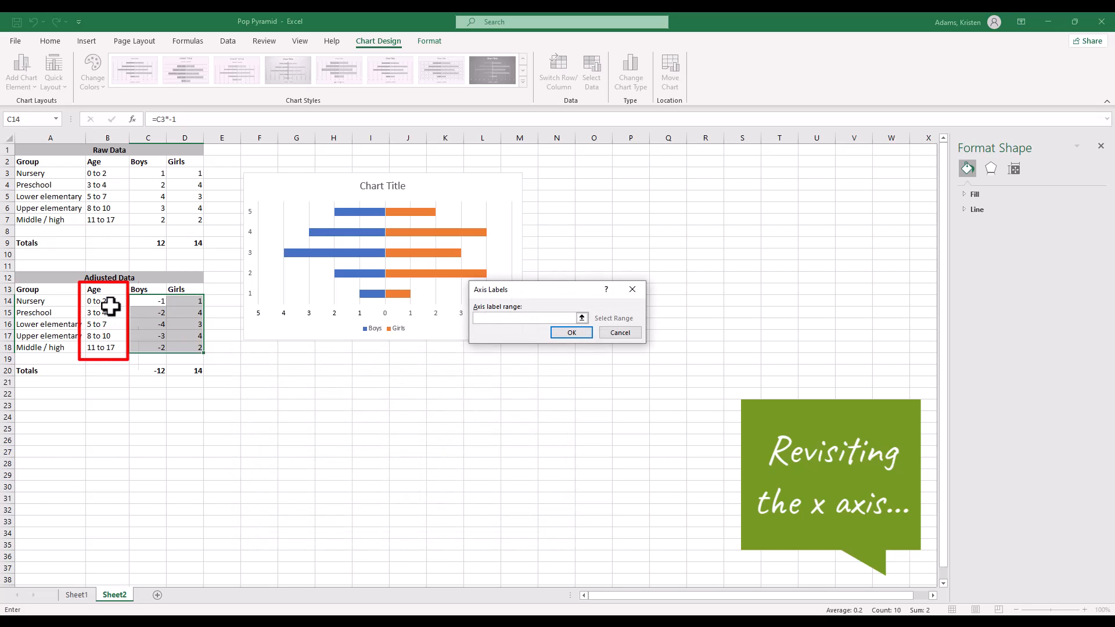
pyautogui.moveTo(112, 299); pyautogui.dragTo(108, 343)
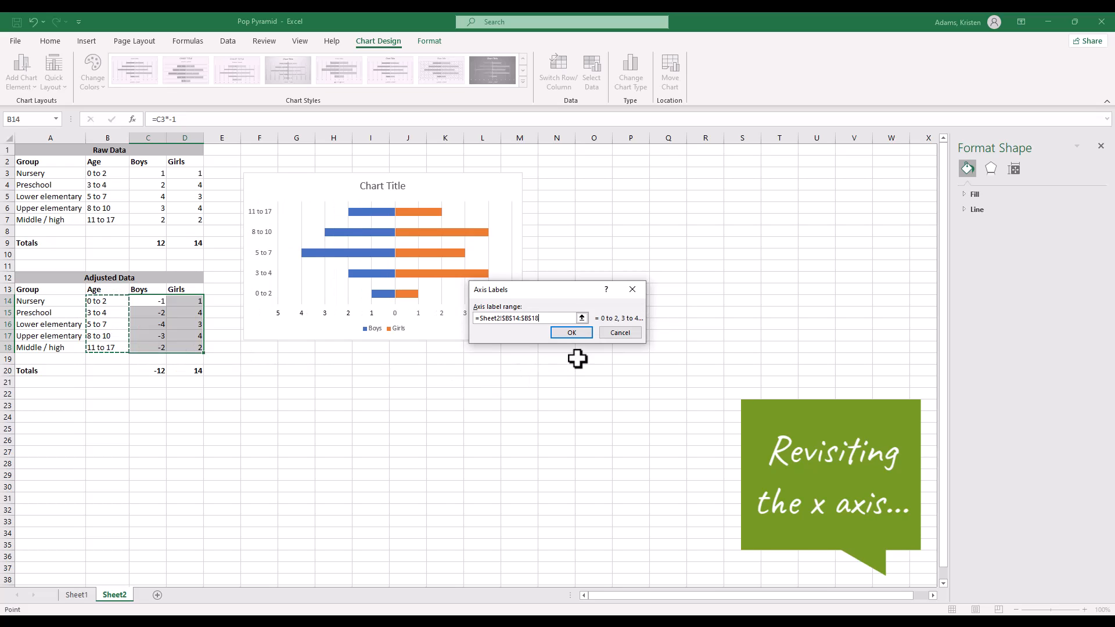
pyautogui.click(587, 335)
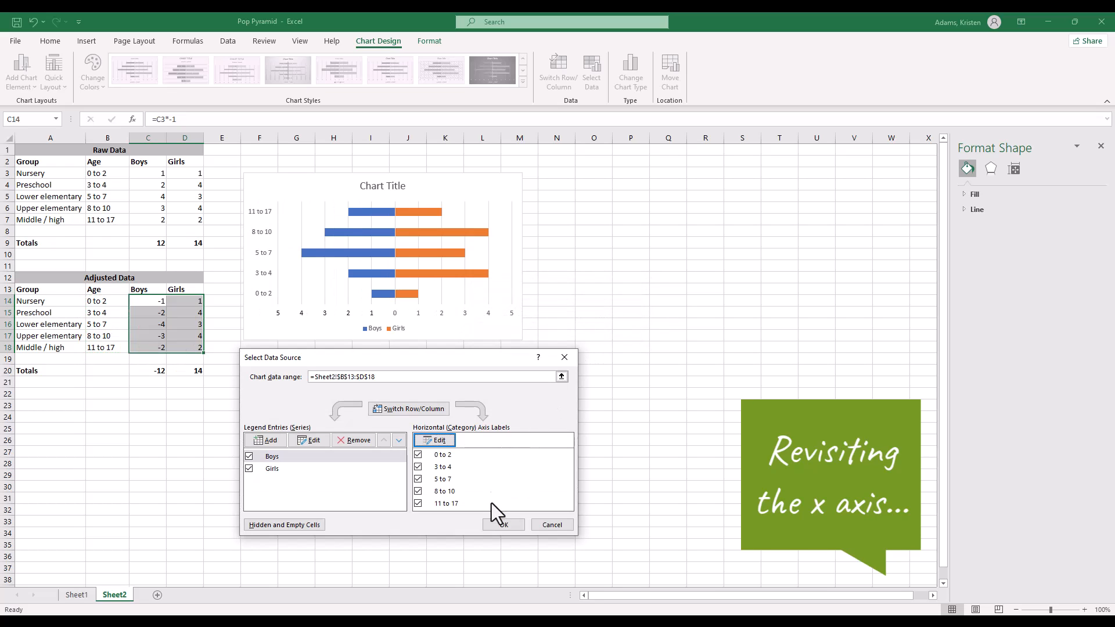
pyautogui.click(494, 526)
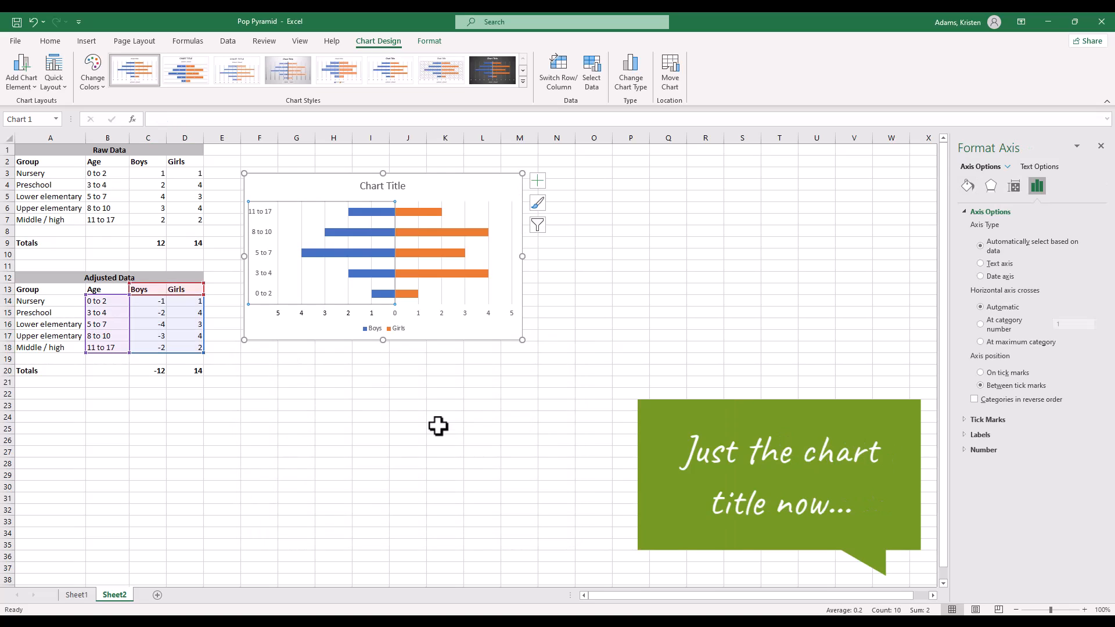
# Change the chart title to "Sunday School Classes" and deselect the chart.
pyautogui.click(389, 186)
pyautogui.doubleClick(390, 187)
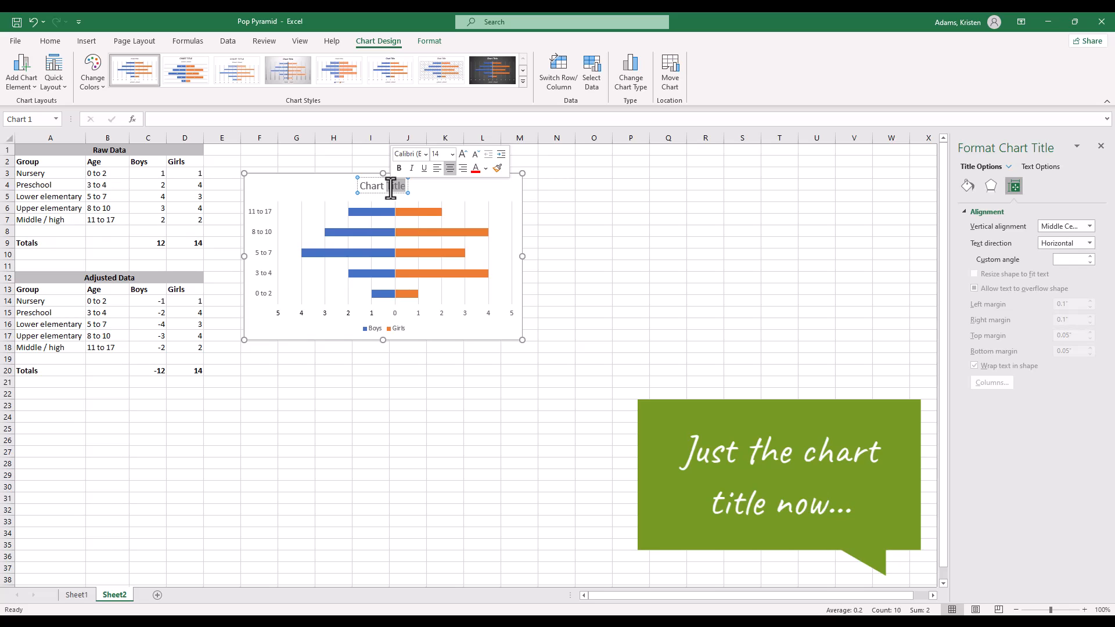
pyautogui.click(636, 355)
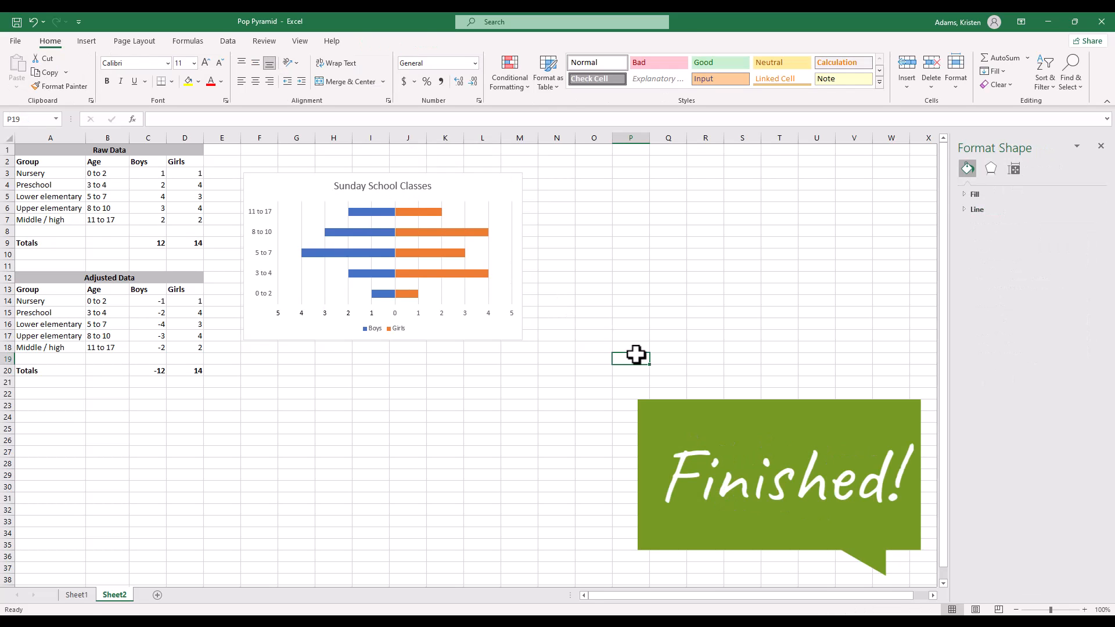